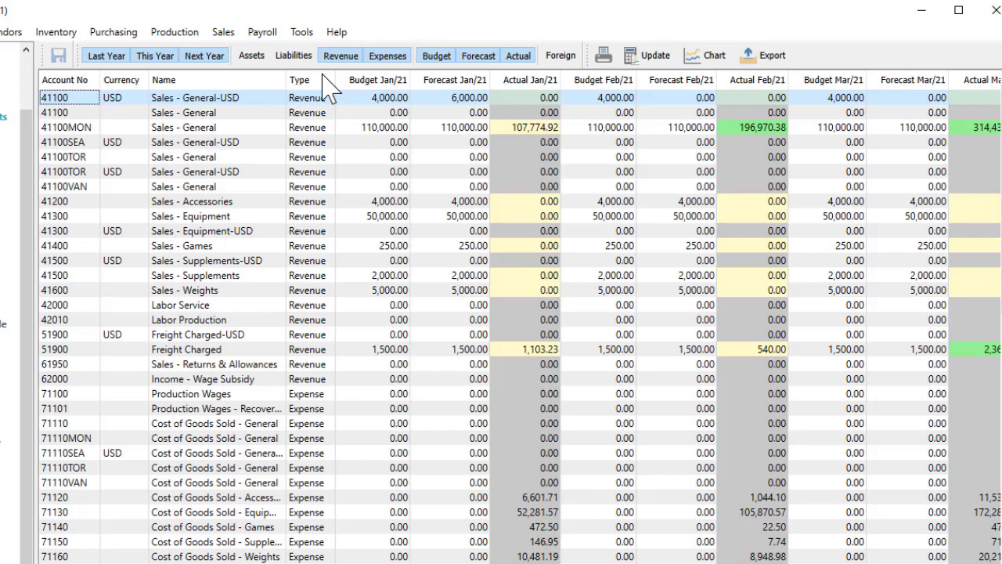
- Show and hide the asset accounts, and remove last year's periods from the budget list
click(252, 56)
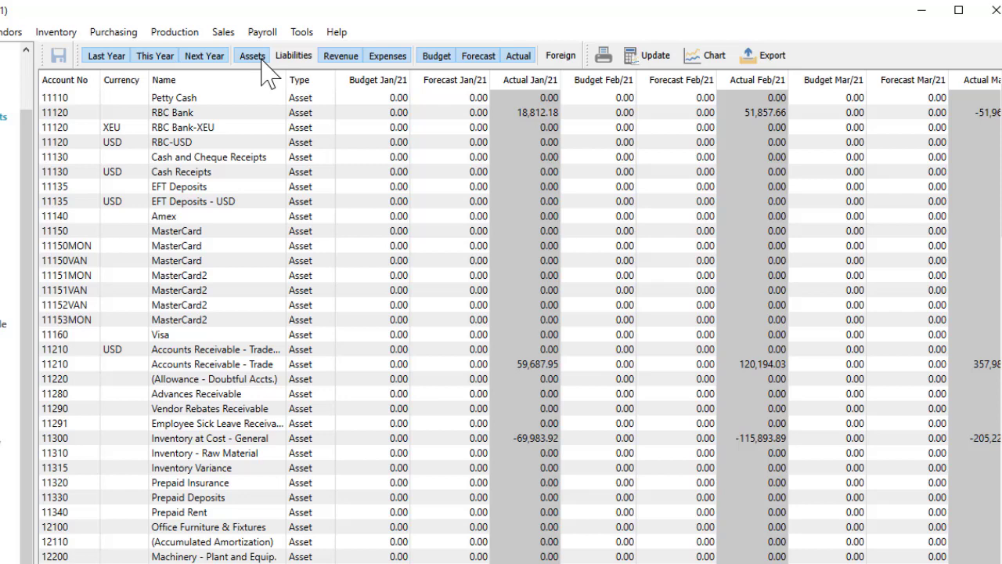
click(263, 59)
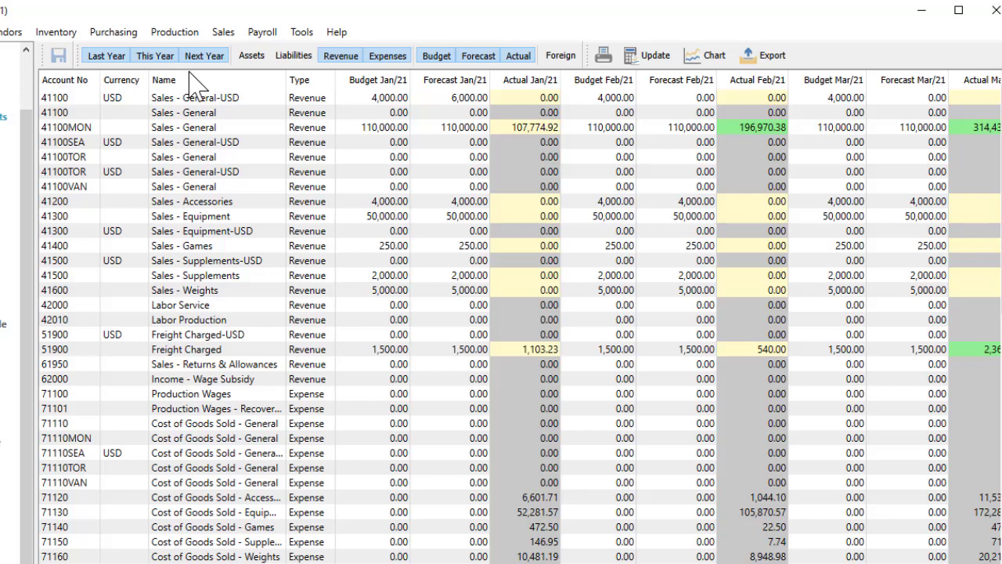
click(108, 57)
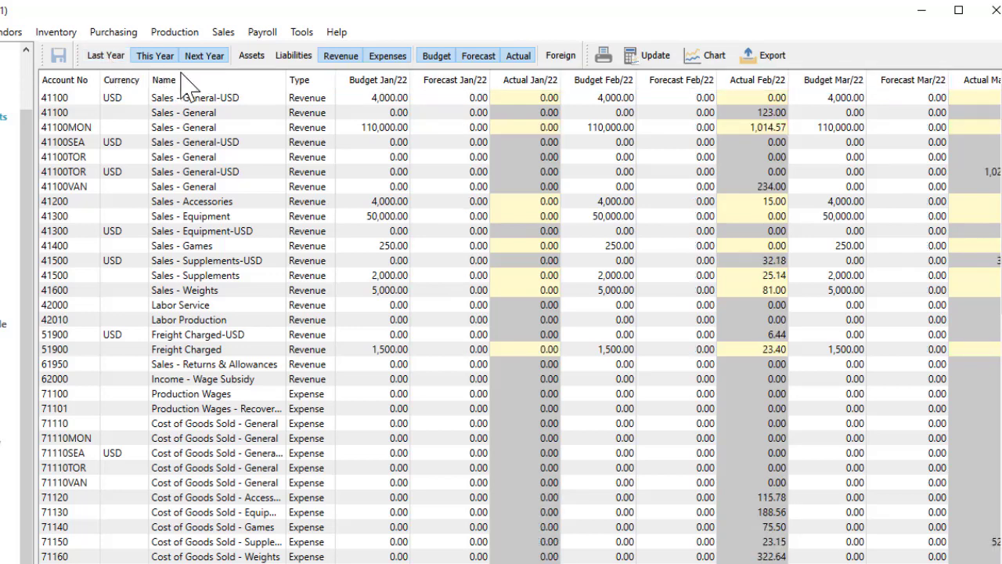
- Toggle the forecast columns off and back on, and view the list of available columns
click(470, 58)
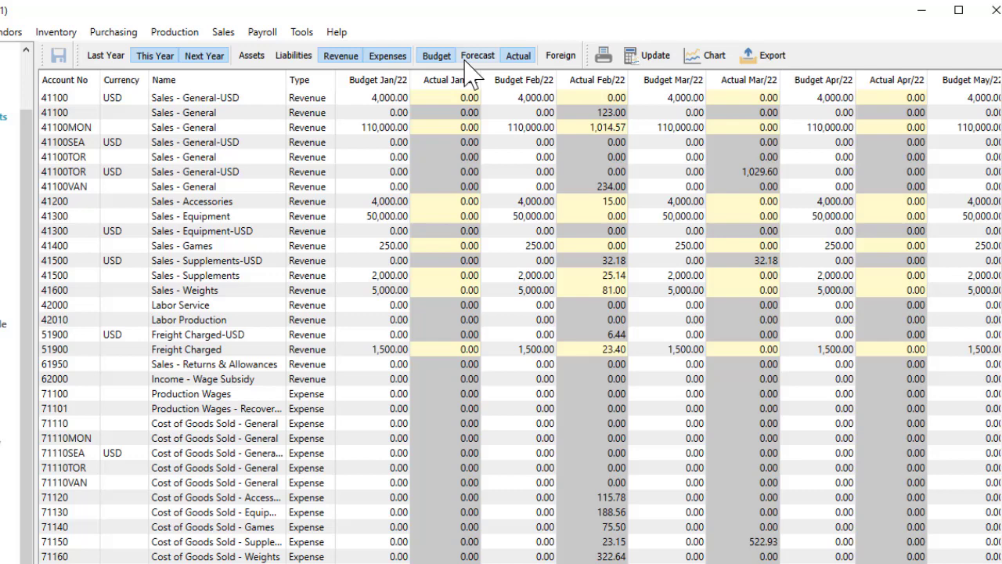
click(467, 59)
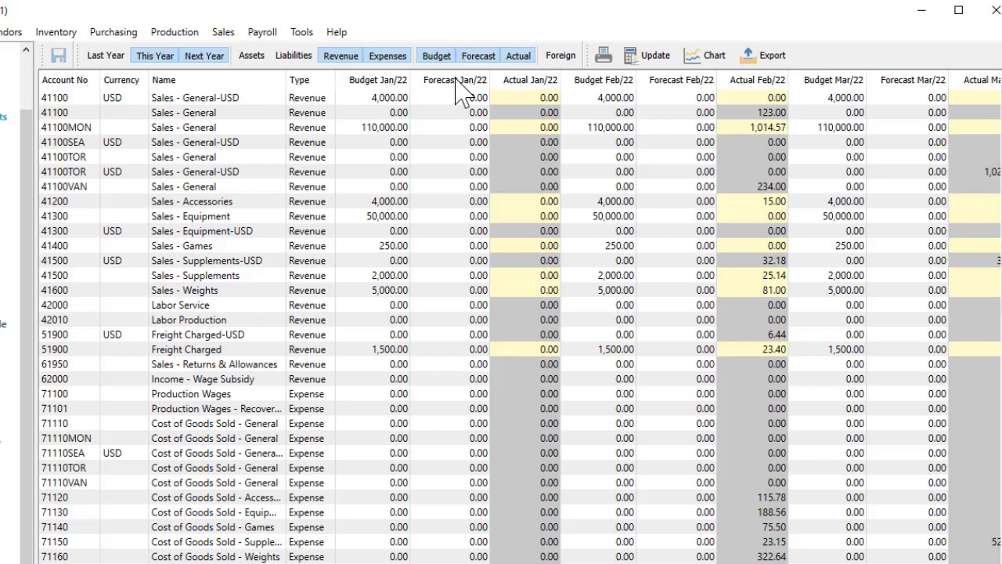
right_click(457, 82)
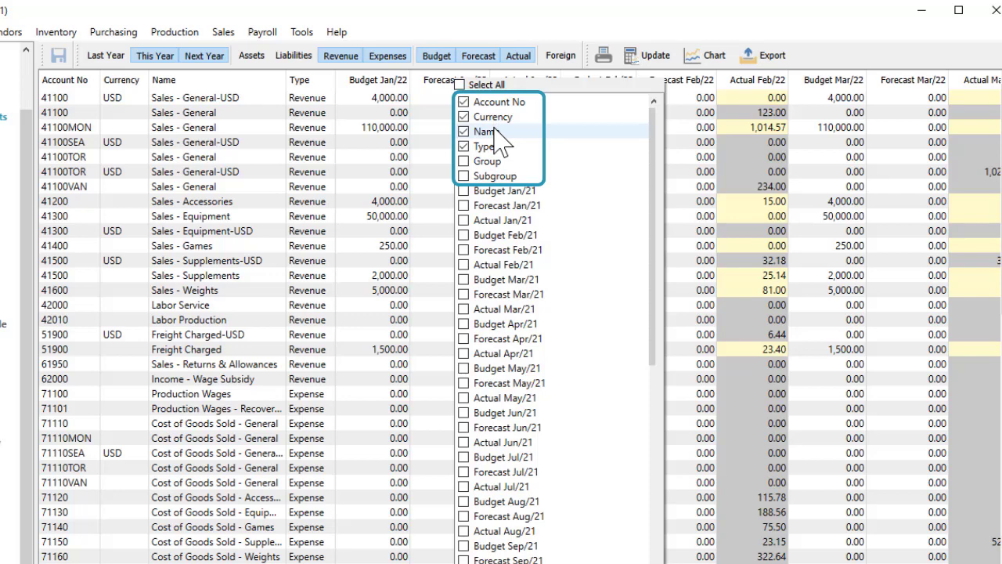
key(Escape)
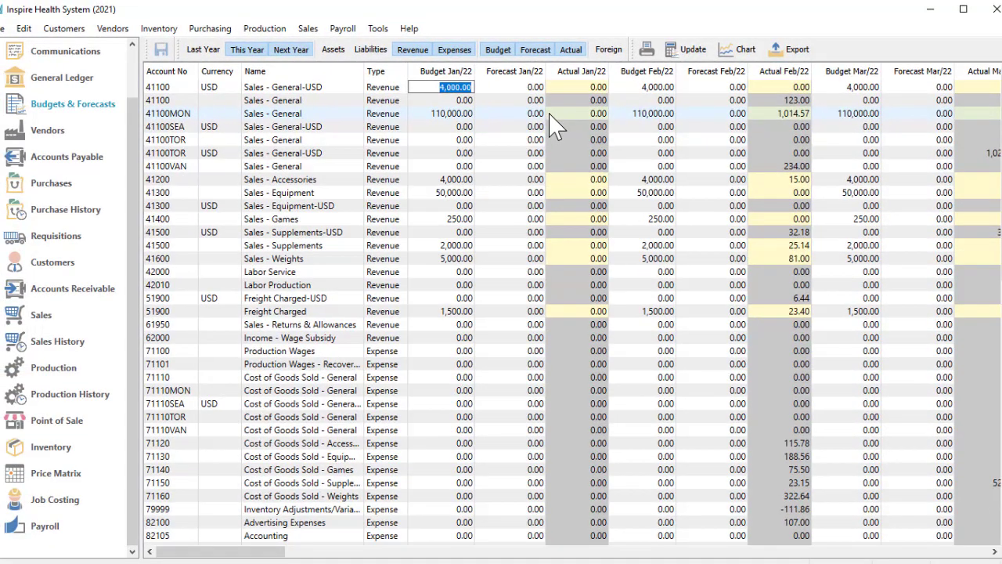
- Move the TY Budget column next to the Type column, and hide the forecast columns
drag(274, 552, 560, 560)
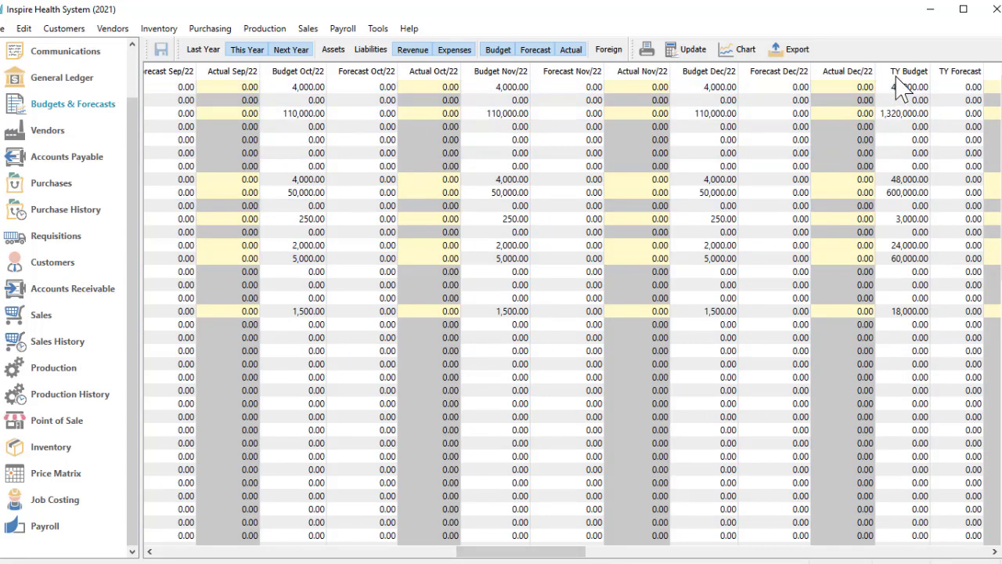
drag(896, 81, 206, 92)
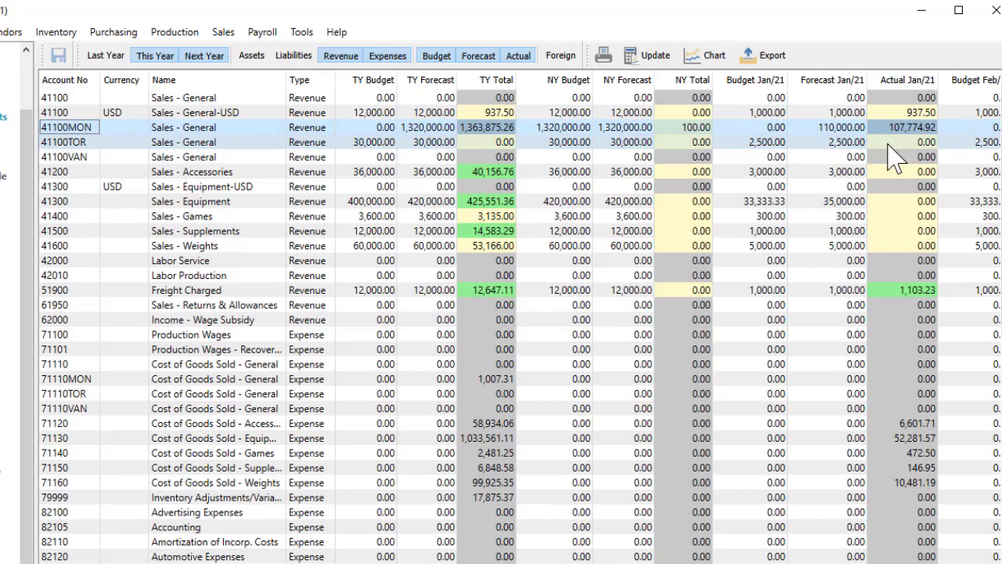
click(484, 58)
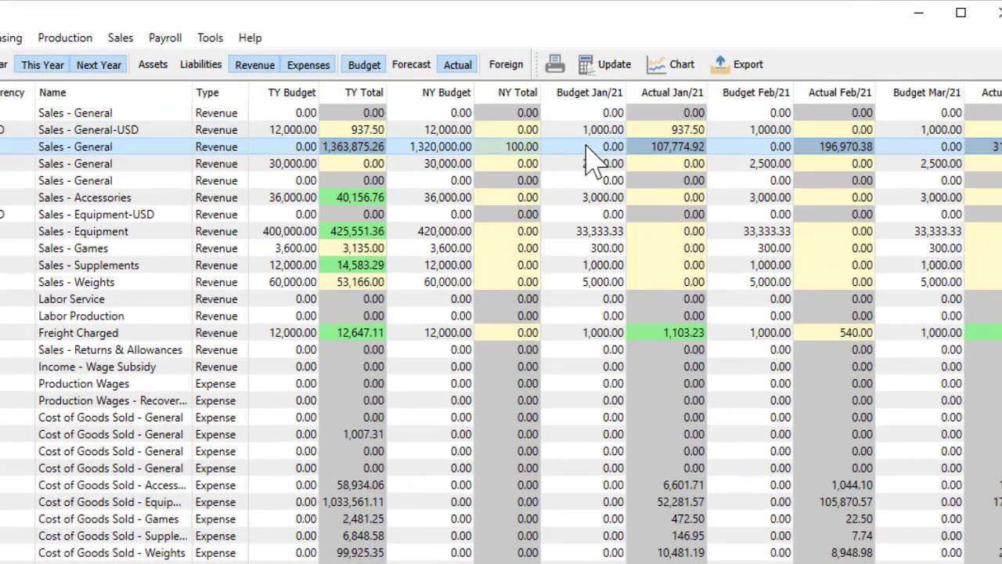
- Set the Budget Jan/21 amount of the MON Sales - General account to 100,000 and save the change
double_click(585, 151)
text(100,00)
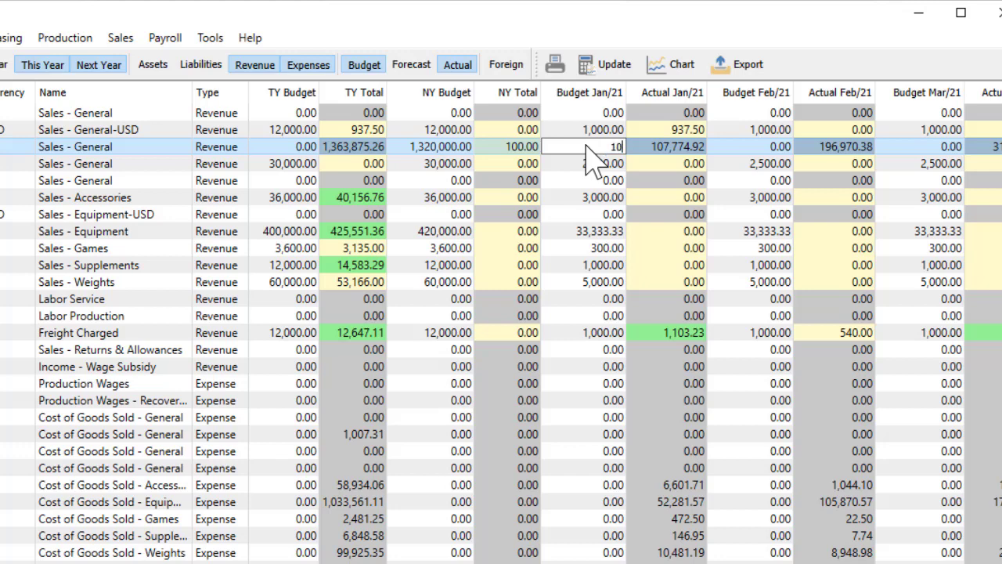
text(0000)
key(Tab)
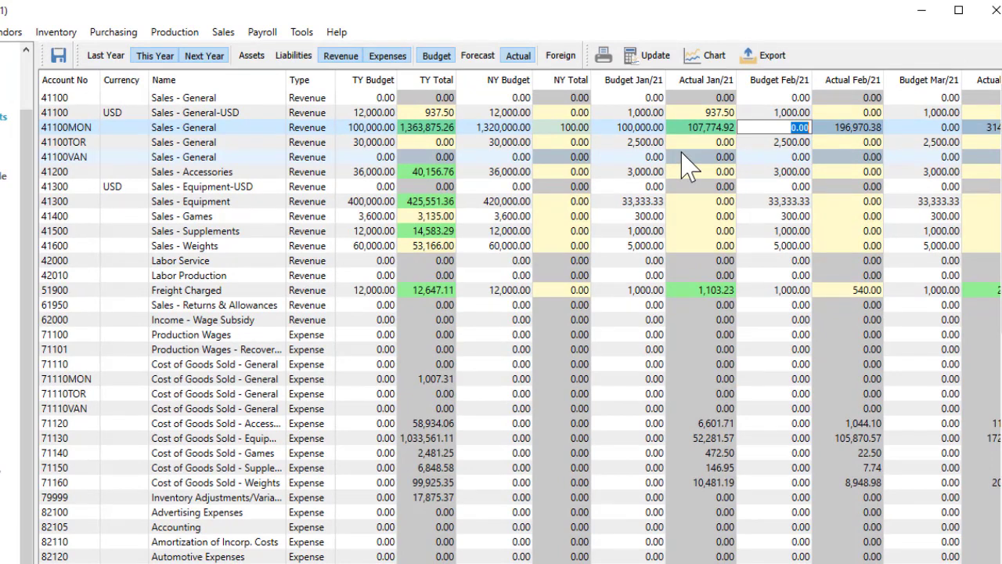
click(70, 59)
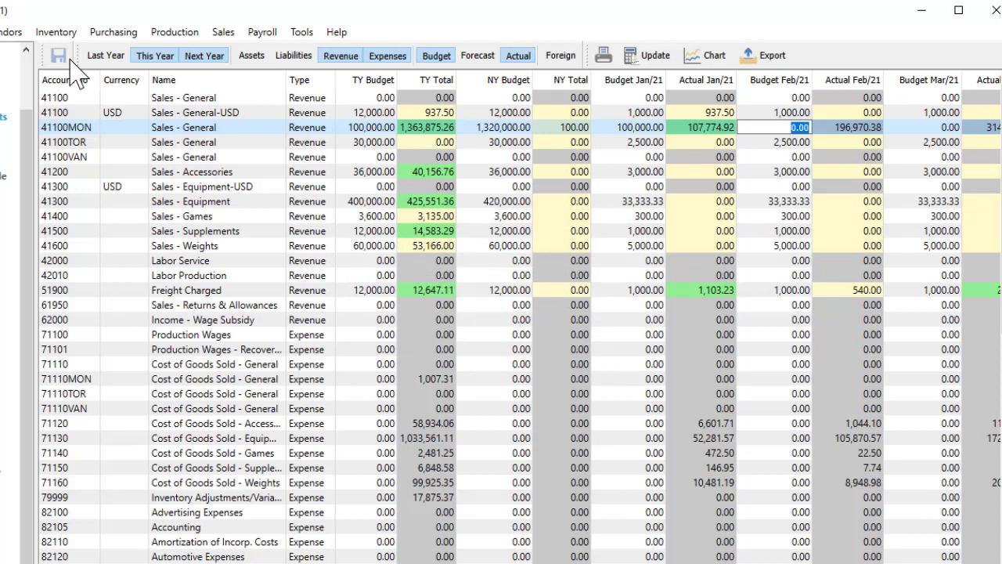
- Set the TY Budget of the MON Sales - General account to 1,200,000 and of the first Sales - General account to 1000
click(356, 127)
text(2)
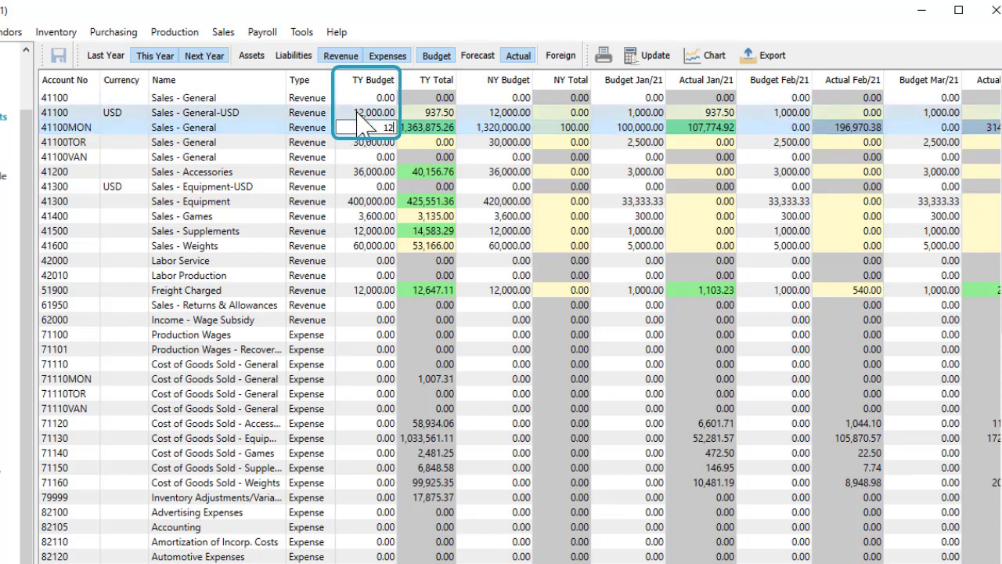
text(0000000)
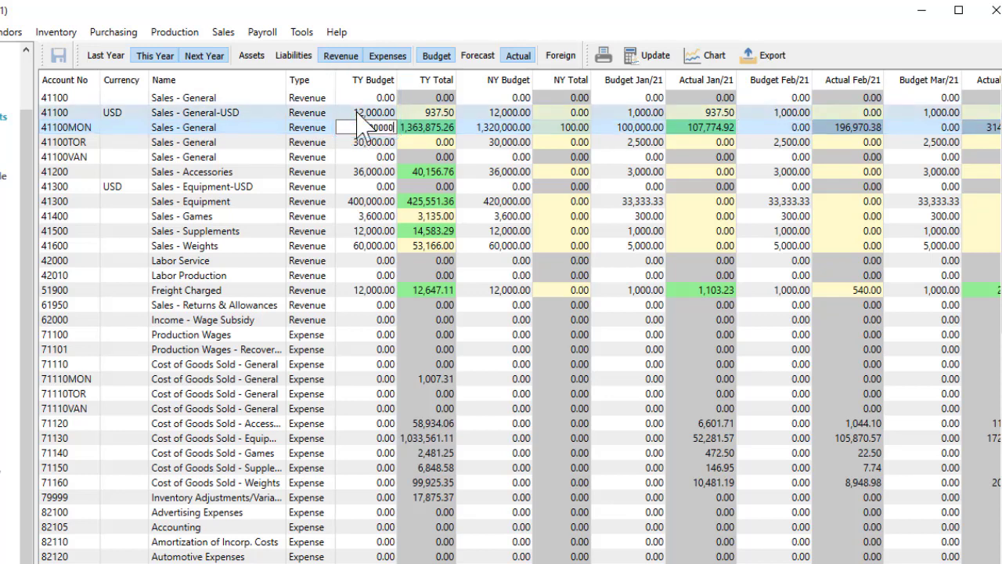
key(Tab)
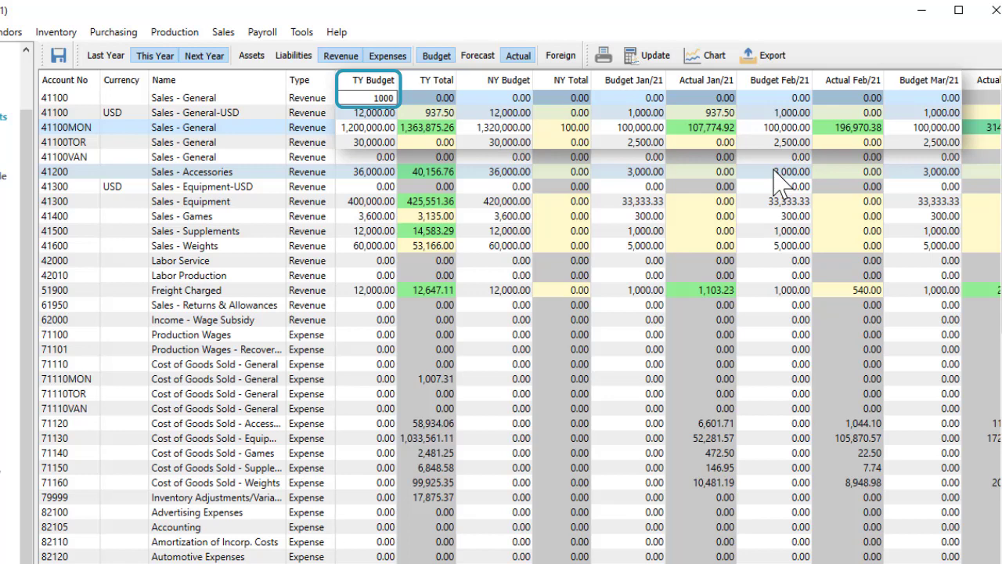
key(Return)
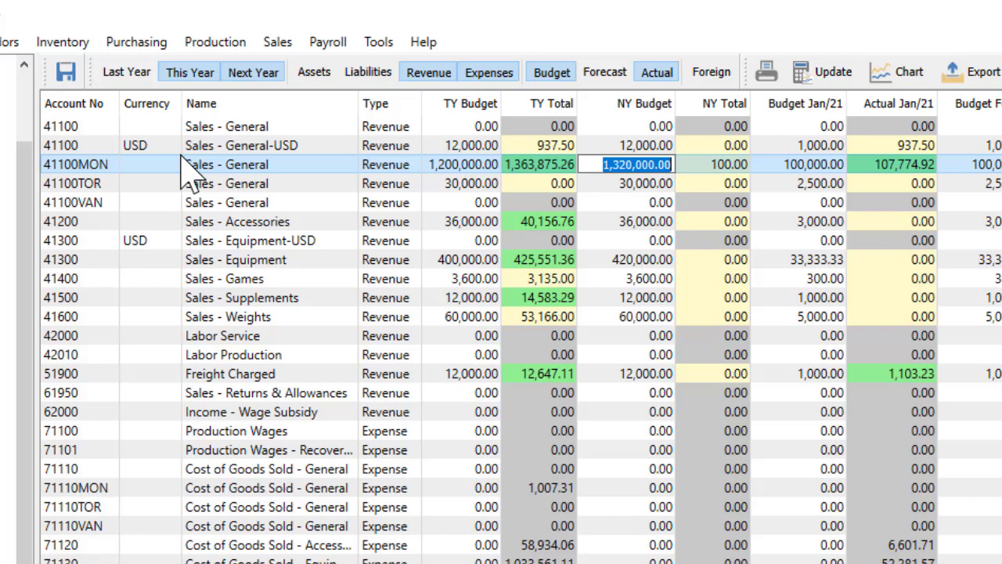
- Set Budget Jan/21 of Sales - General-USD to 800 with foreign currency amounts displayed, and return to home-currency amounts
click(717, 77)
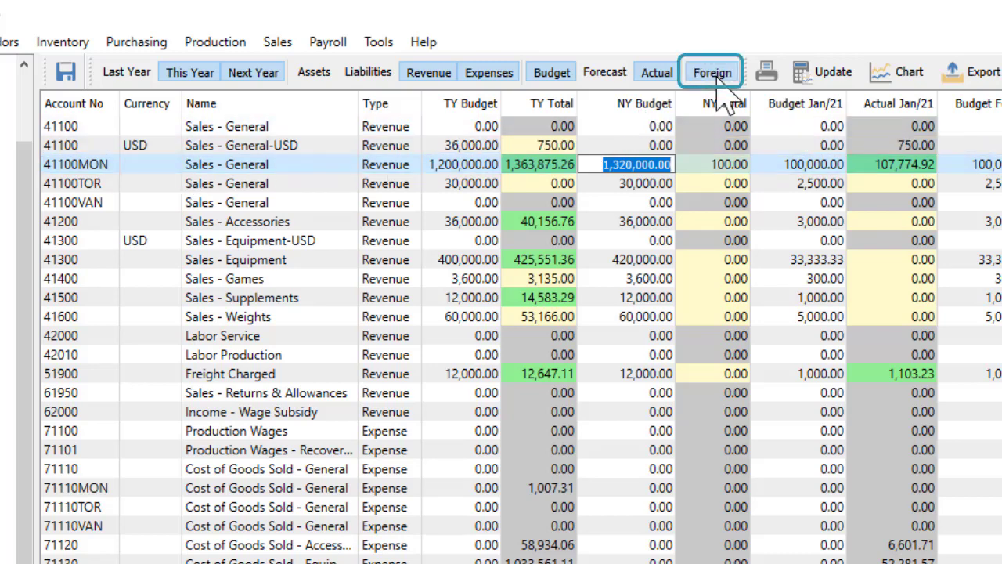
click(761, 146)
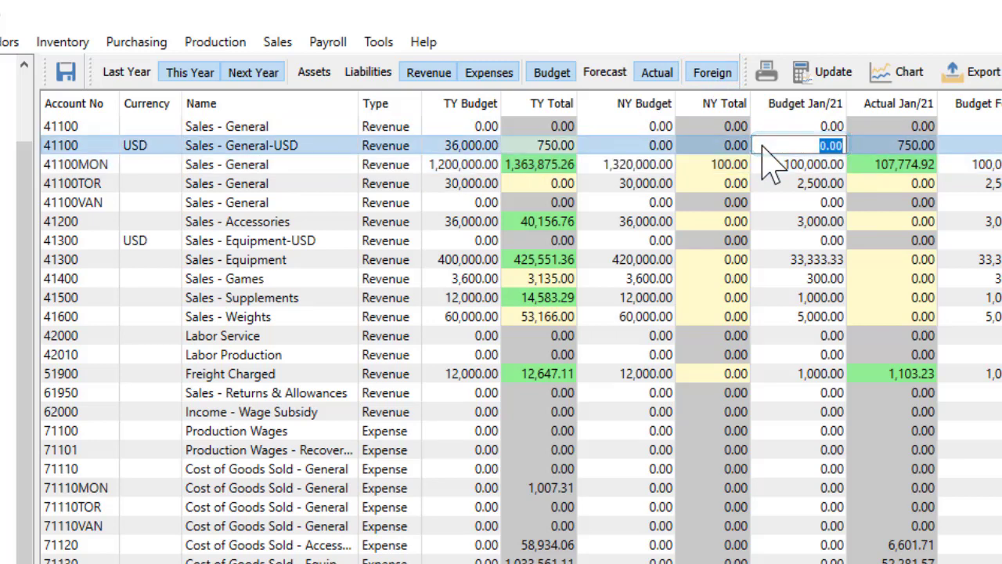
text(800)
key(Tab)
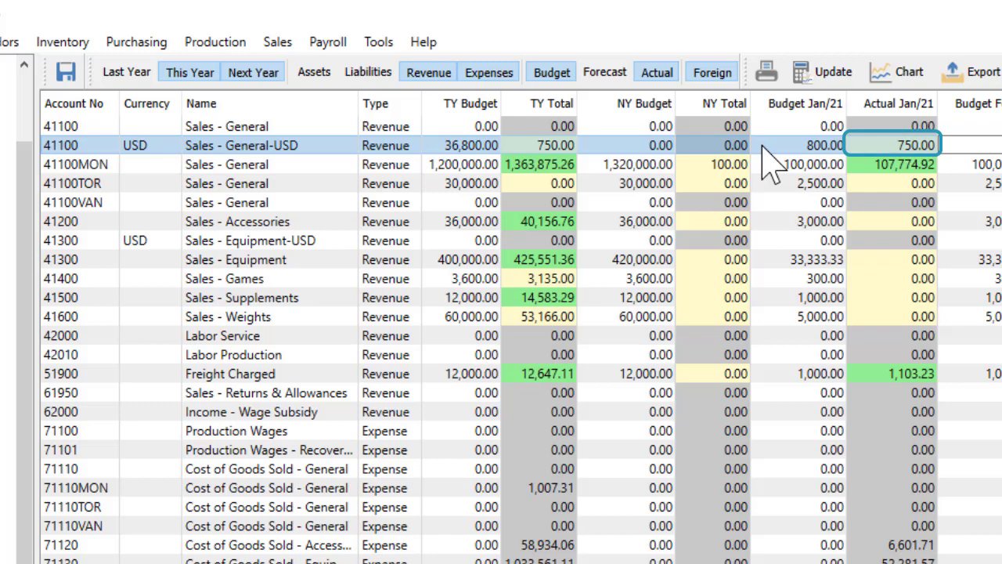
click(704, 76)
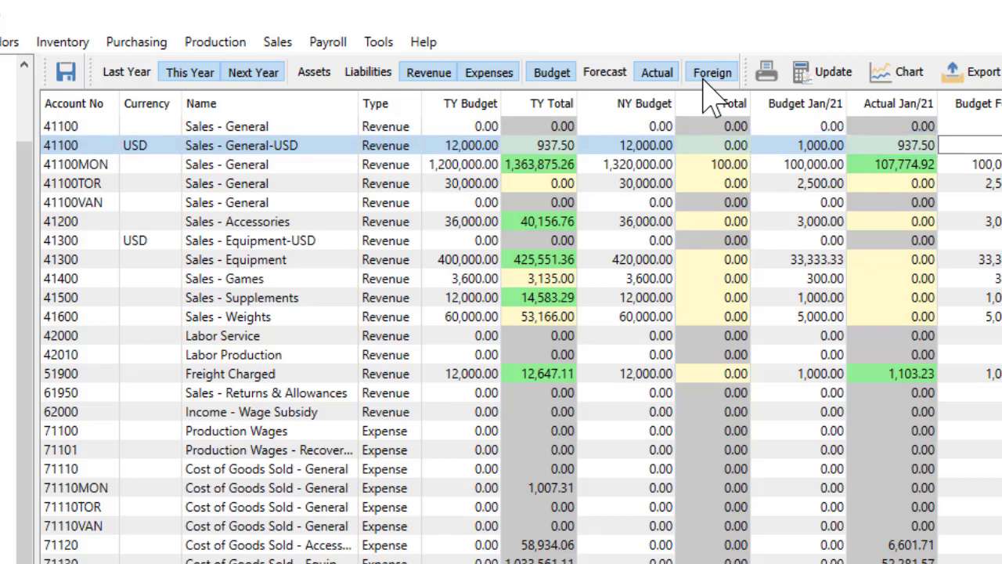
click(704, 77)
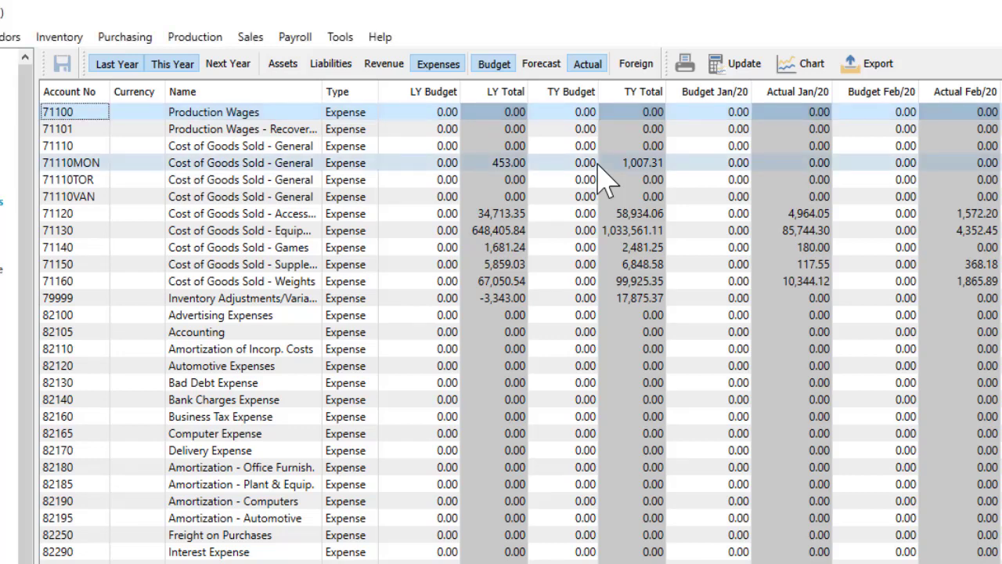
- Start a budget and forecast update for the Expenses accounts with This Year as the year
click(742, 69)
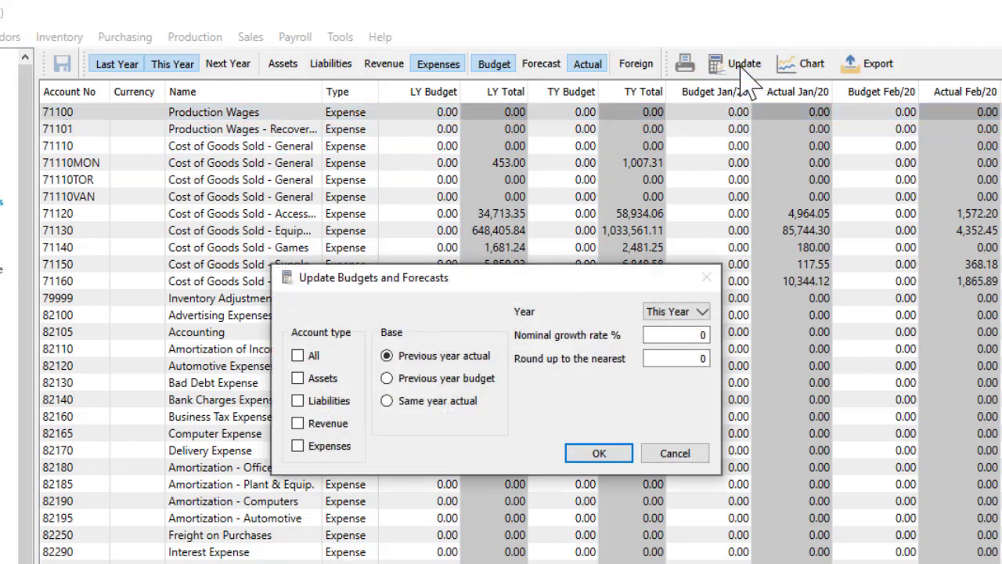
click(329, 445)
click(699, 313)
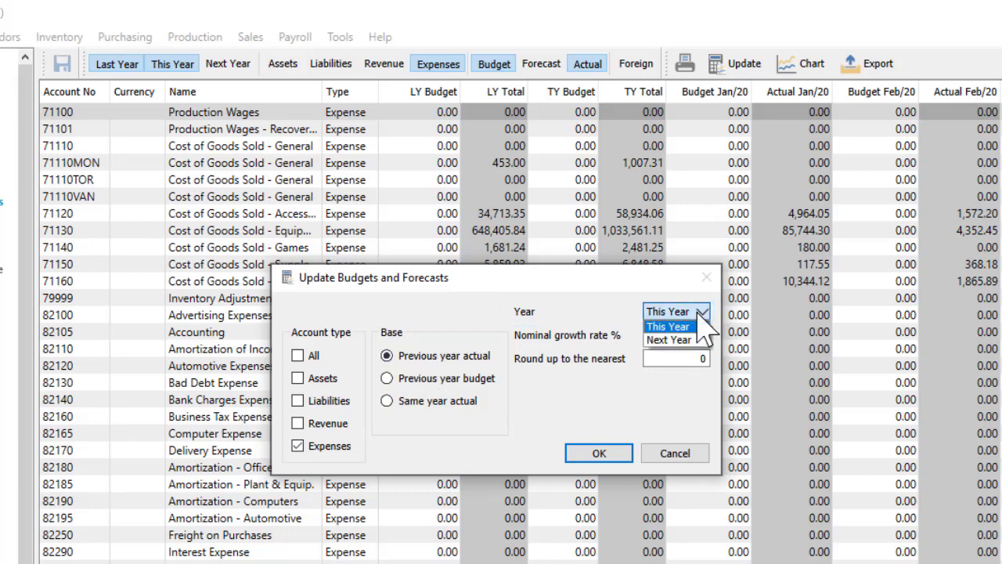
click(700, 319)
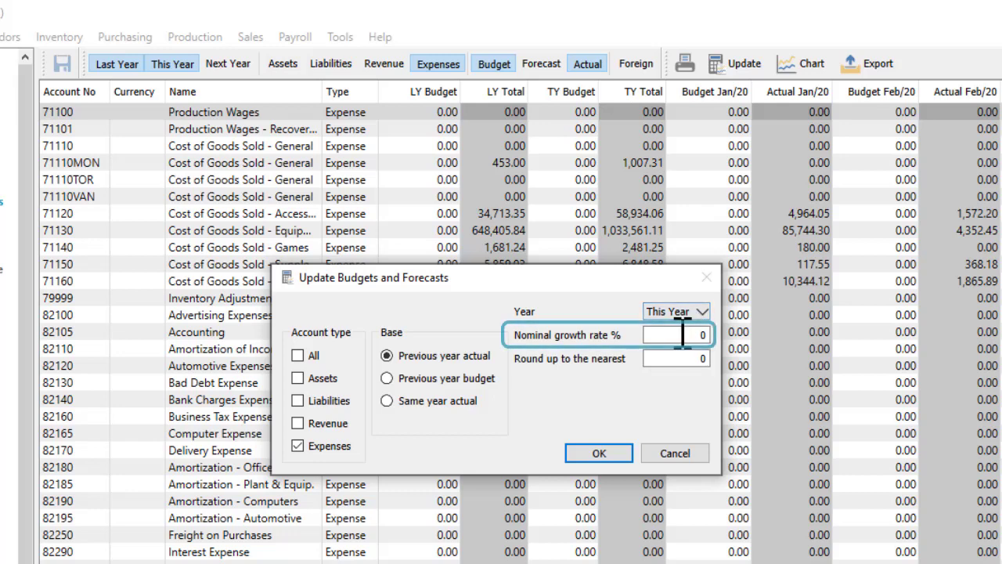
- Set the nominal growth rate to 2% with rounding up to the nearest 1000, and run the update
click(682, 334)
text(2)
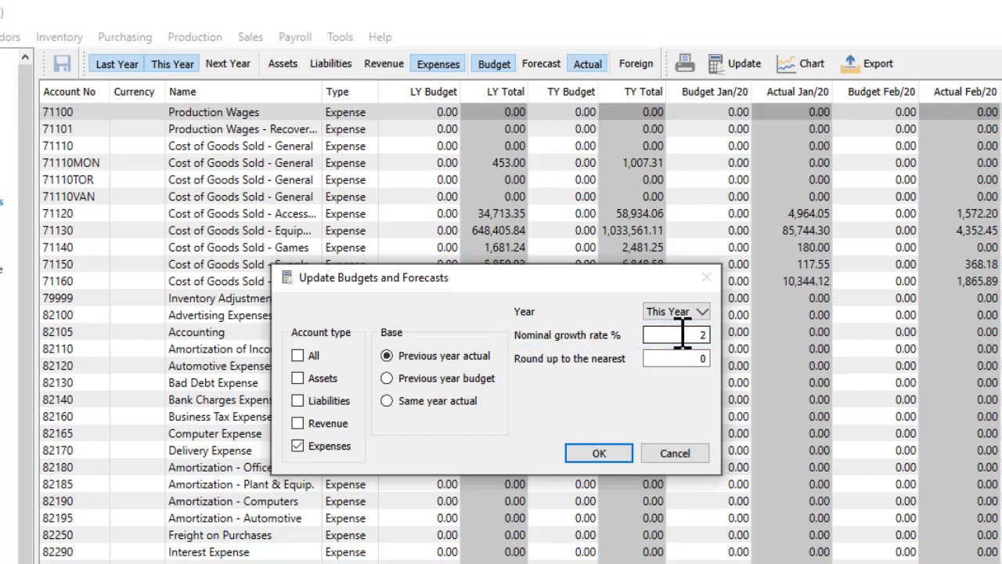
click(665, 358)
text(1)
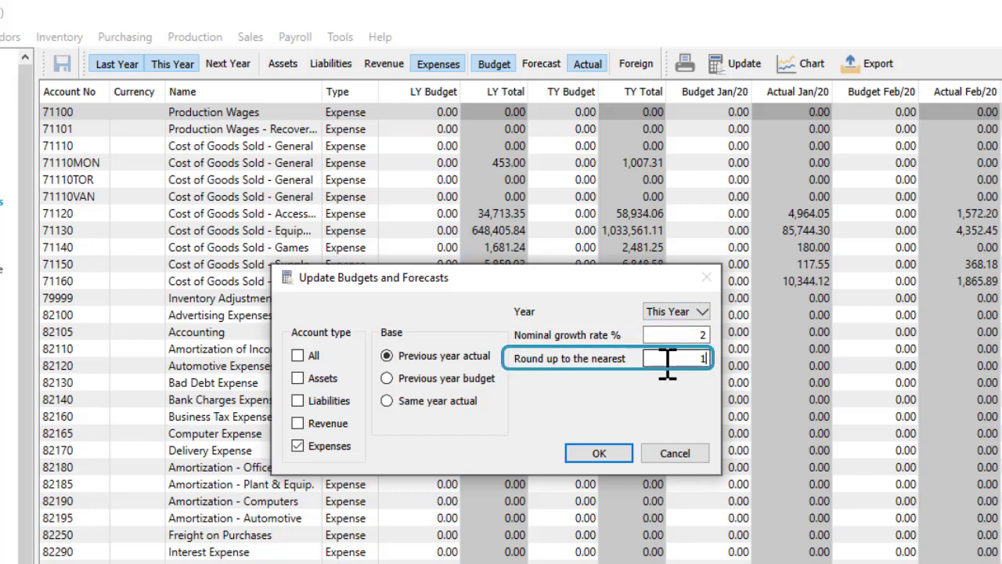
text(000)
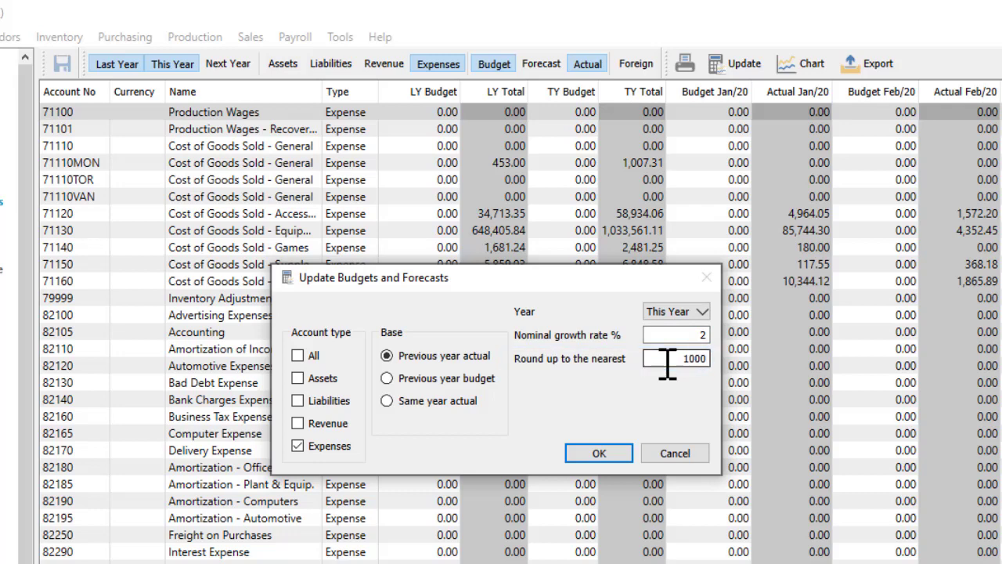
click(609, 451)
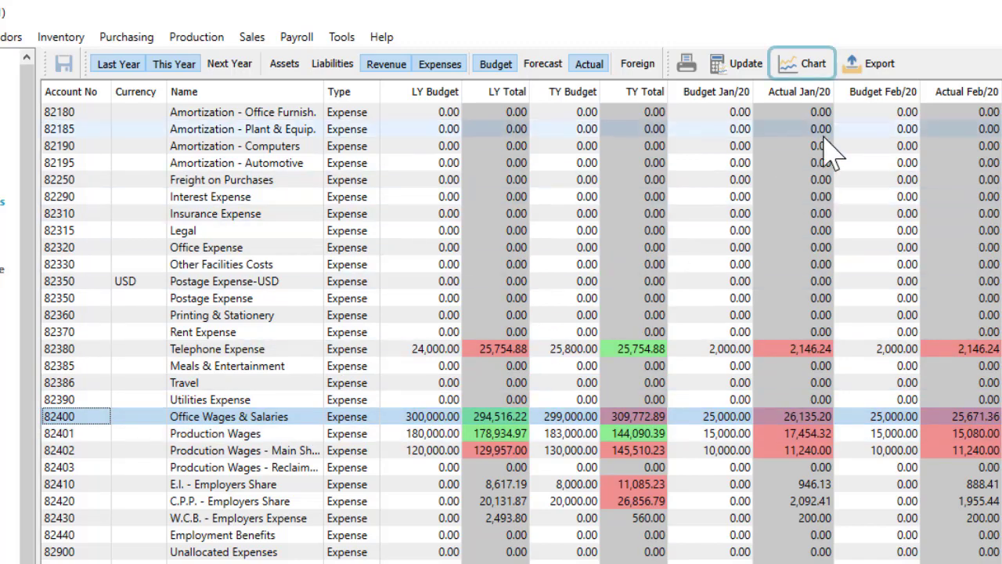
- Chart the budget variance of Office Wages & Salaries and shorten its date range to end around December 2021
click(825, 75)
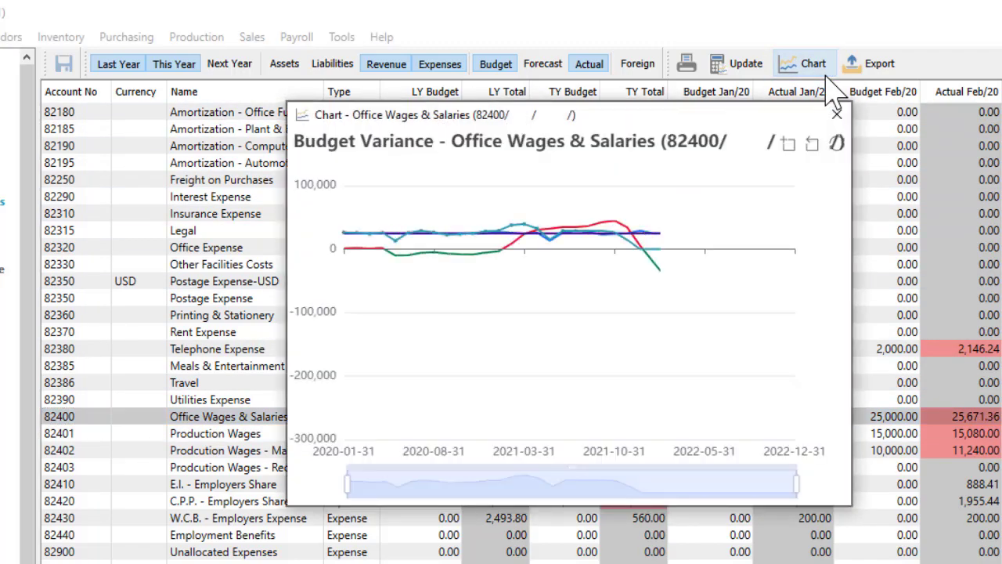
mouse_move(585, 242)
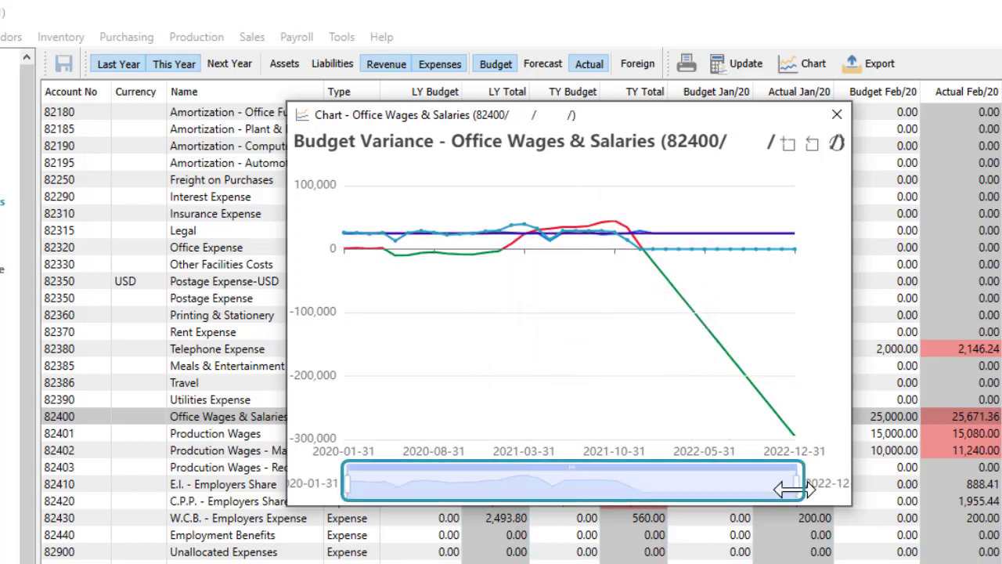
drag(793, 489, 644, 494)
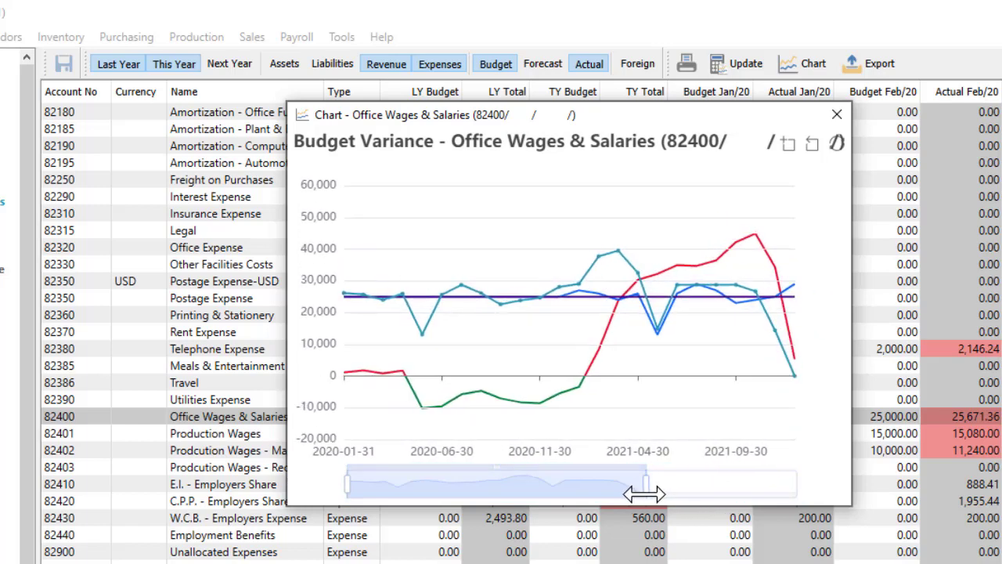